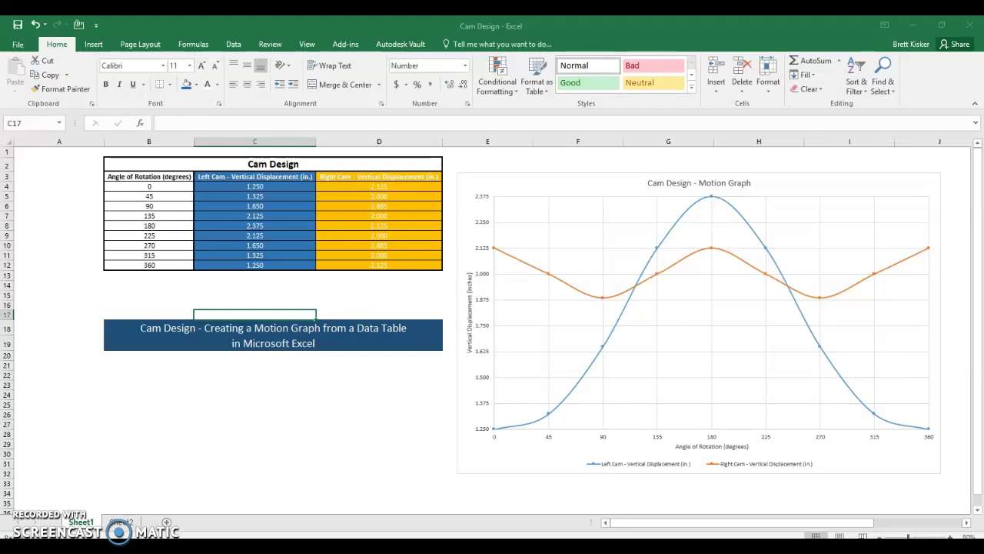
Switch from the Excel workbook to the photo of the hand-drawn cam motion graph
key(alt+Tab)
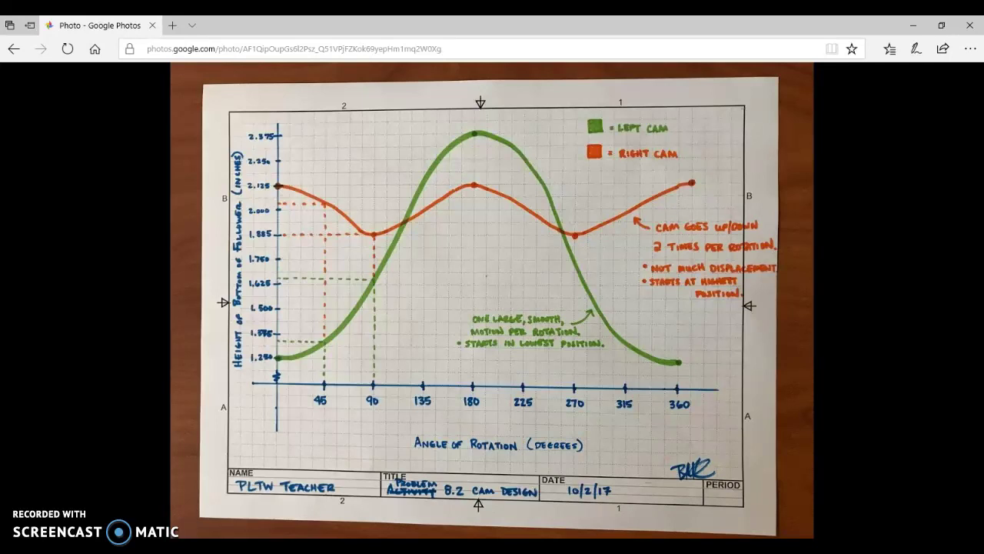
Go back from the hand-drawn graph photo to the Cam Design workbook in Excel
click(351, 524)
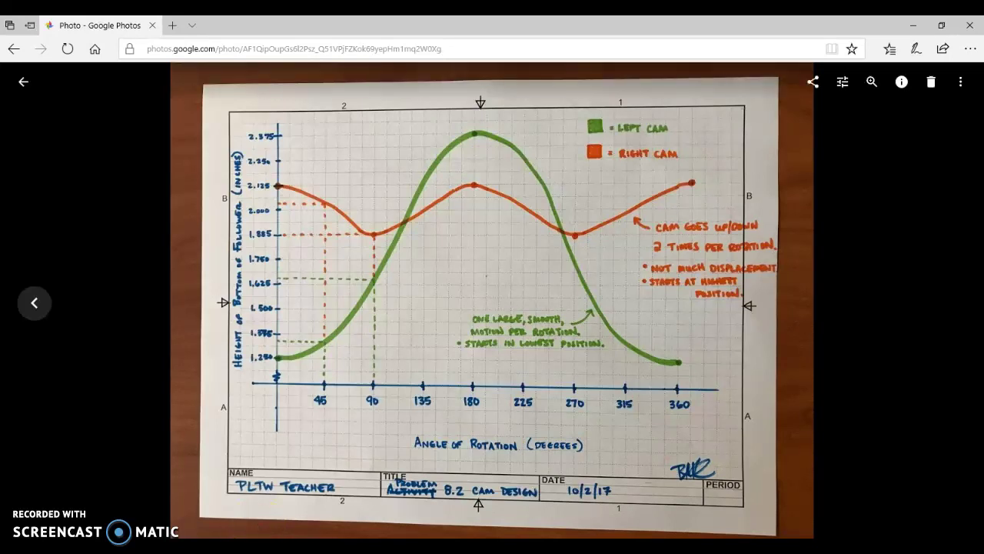
mouse_move(256, 547)
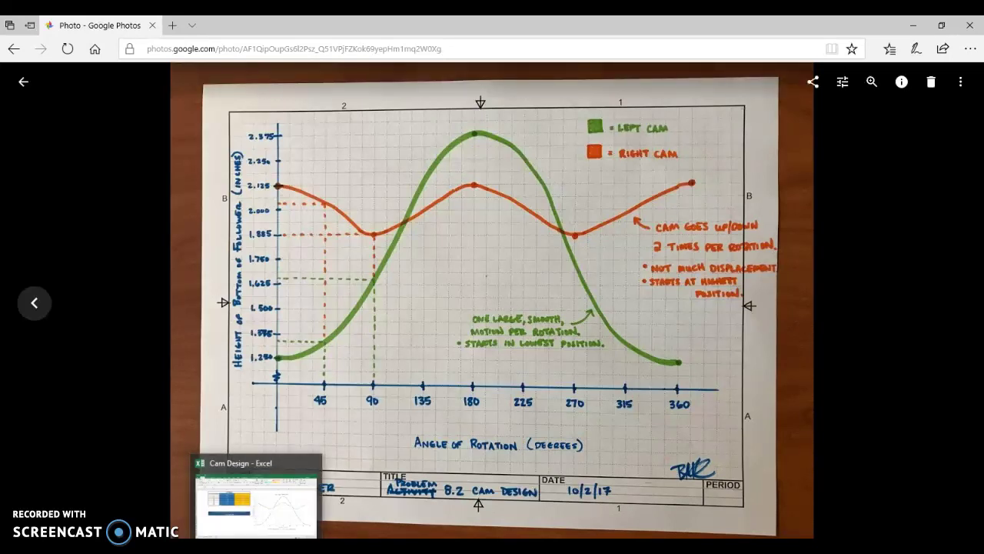
click(266, 504)
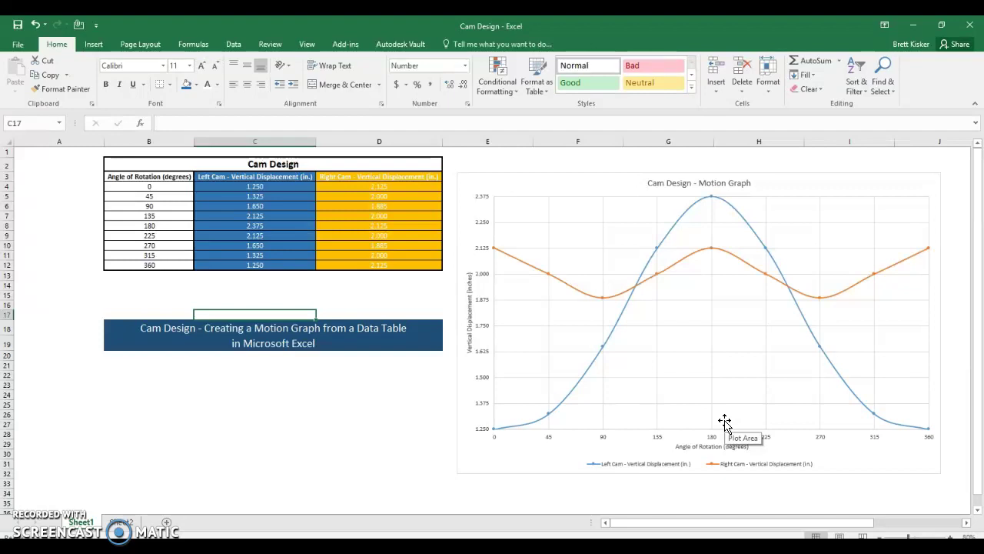
Copy the Cam Design table B2:D12 and go to Sheet2
drag(279, 163, 264, 266)
key(ctrl+c)
click(121, 522)
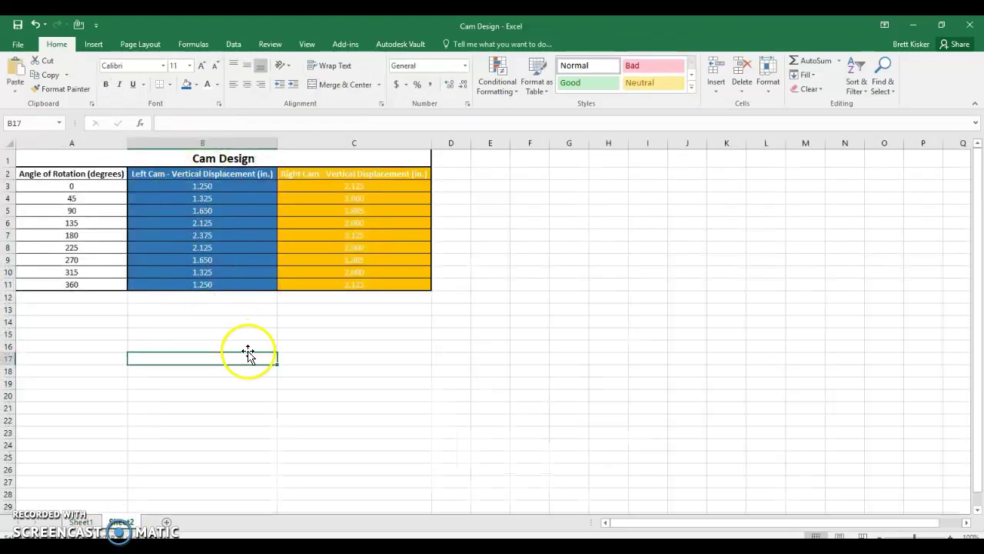
Clear the existing Angle of Rotation values in A3:A11
key(Escape)
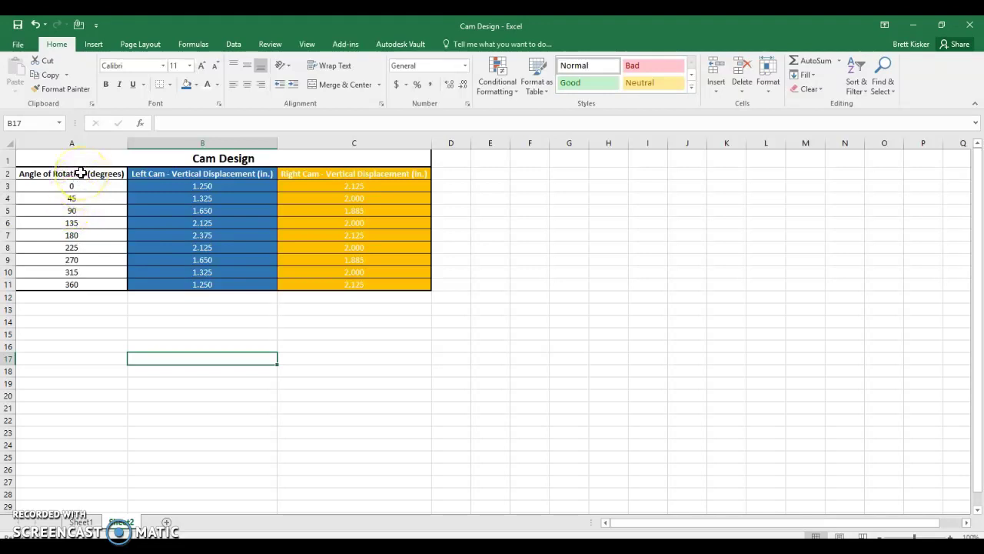
drag(81, 173, 92, 281)
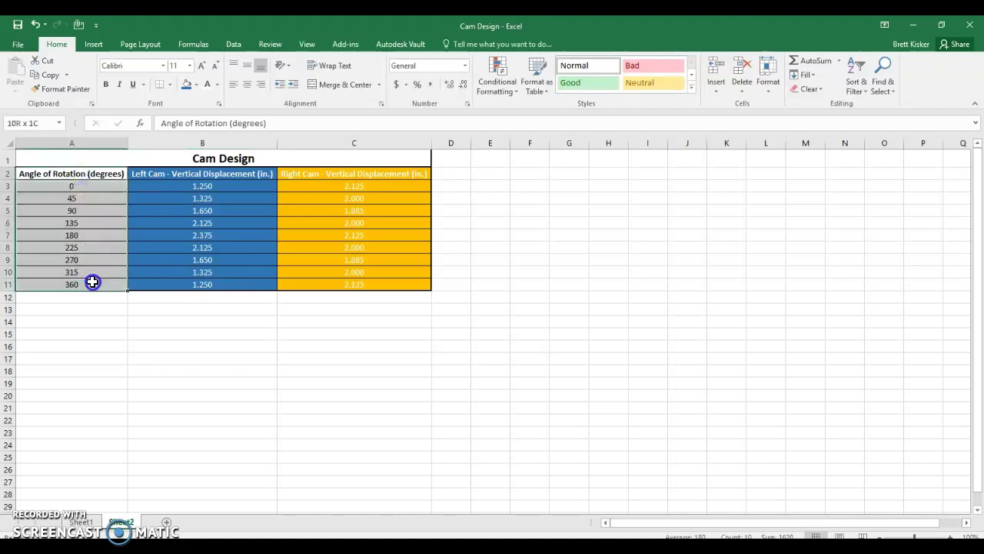
click(97, 368)
drag(75, 185, 73, 279)
key(Delete)
Enter angles 0, 45, 90 and fill the series down to 360 in A11
key(Up)
key(Down)
text(0)
key(Return)
text(45)
key(Return)
text(90)
key(Return)
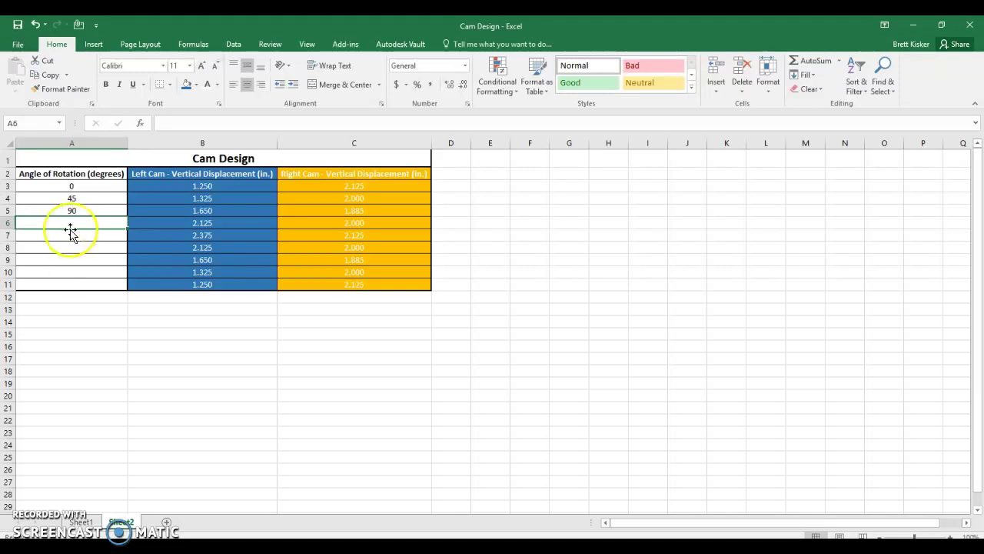
drag(90, 186, 85, 212)
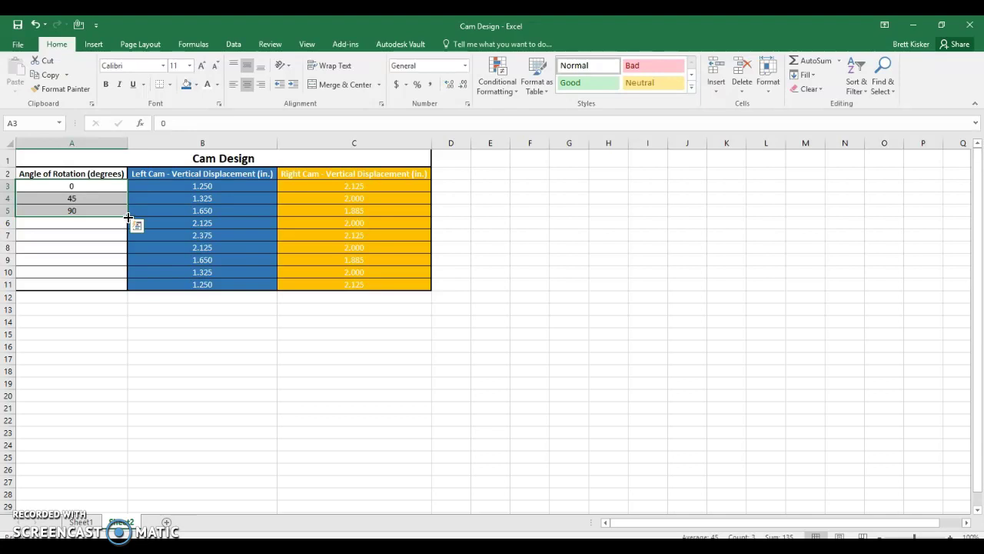
drag(127, 216, 112, 290)
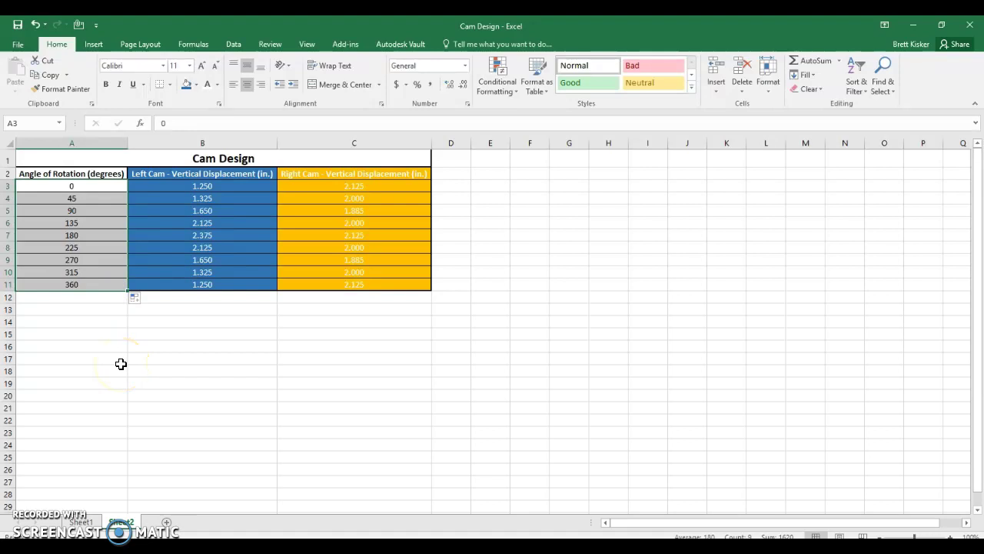
click(165, 345)
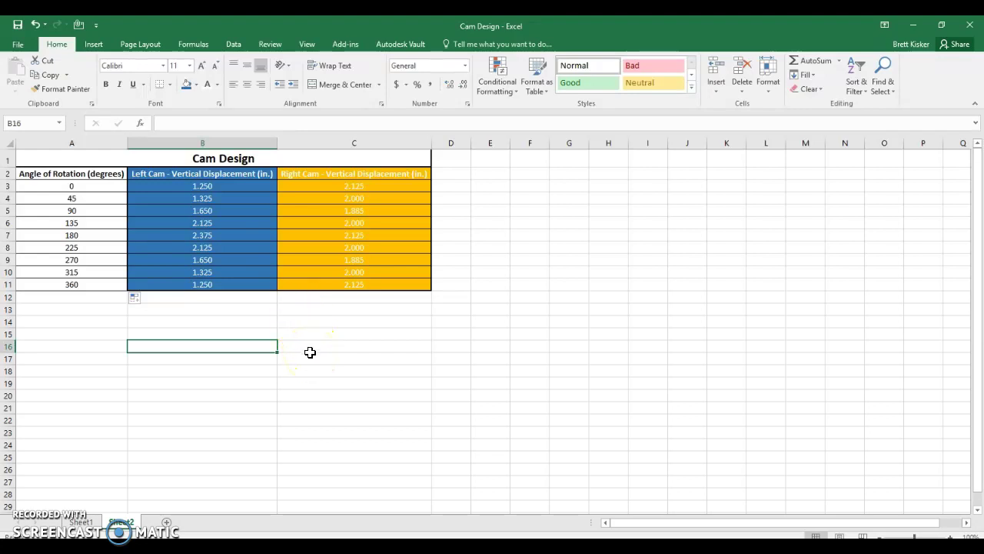
Plot A2:C11 as a Scatter with Smooth Lines and Markers chart for Left and Right Cam
drag(58, 174, 311, 286)
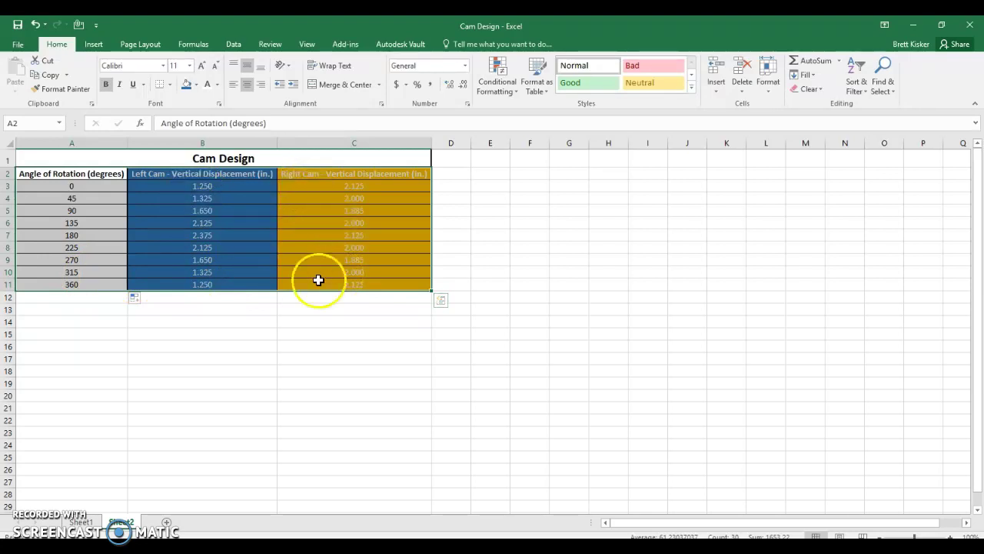
click(93, 44)
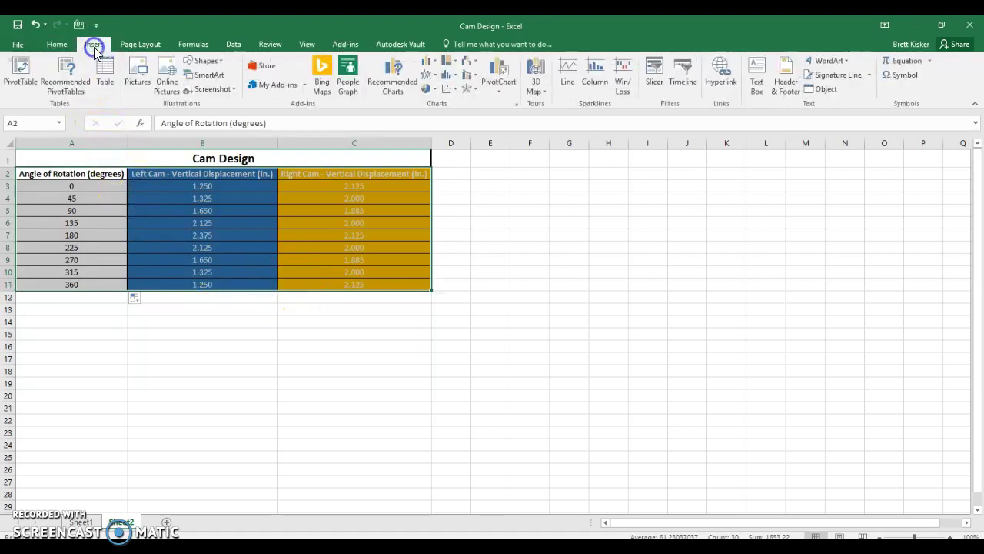
click(454, 91)
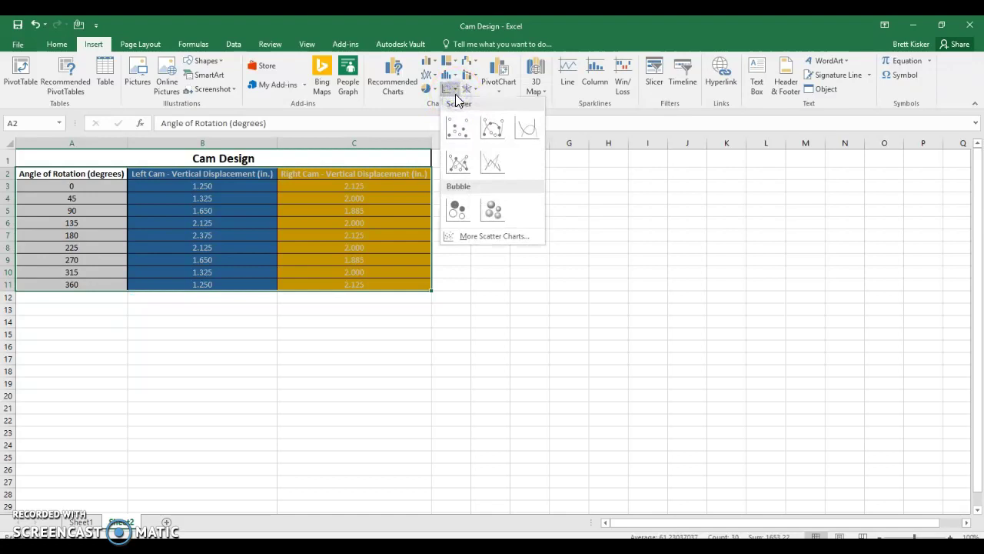
click(490, 132)
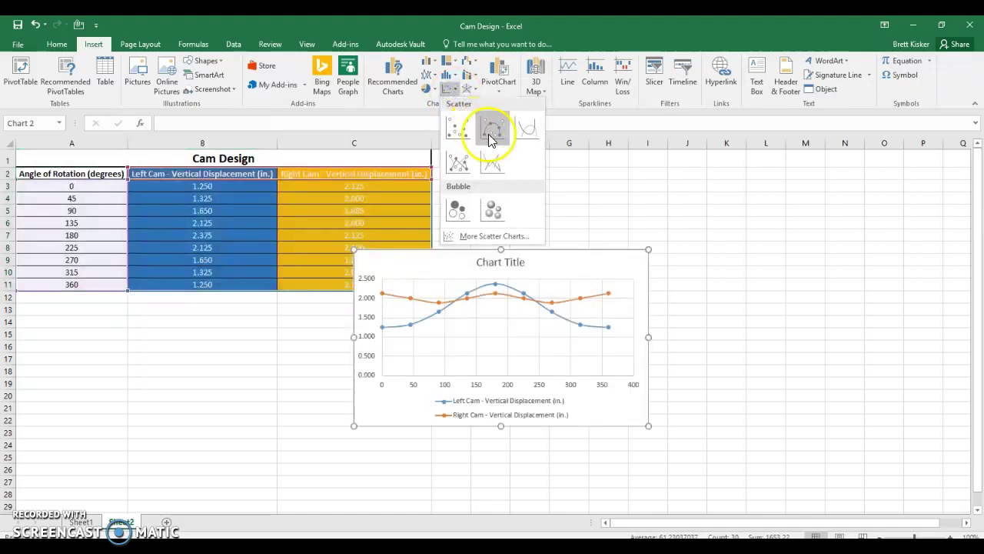
click(488, 134)
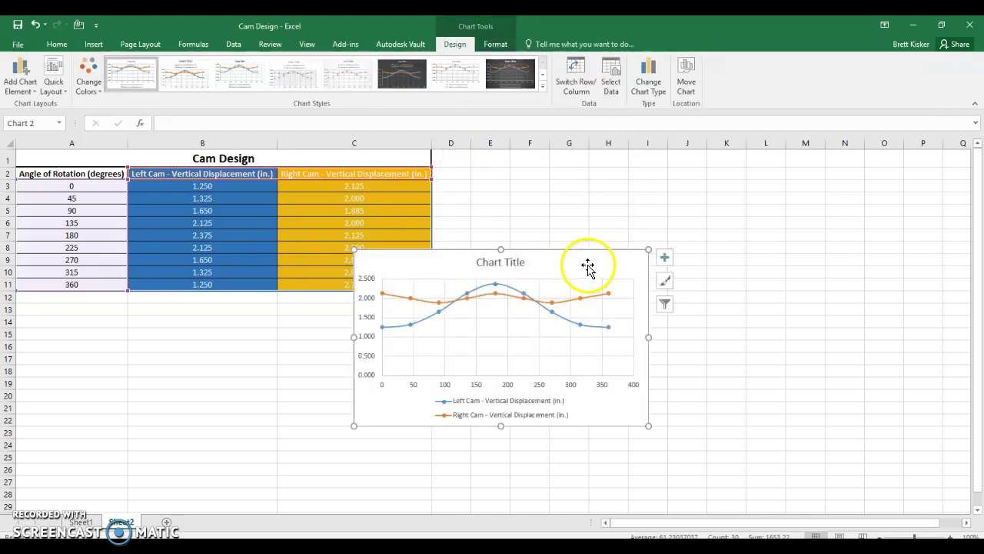
click(627, 265)
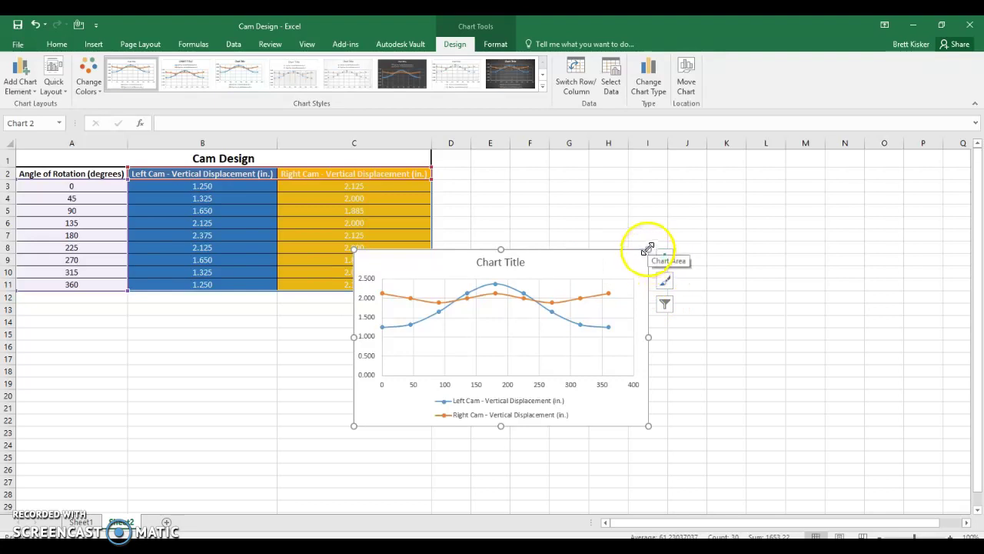
drag(647, 249, 713, 198)
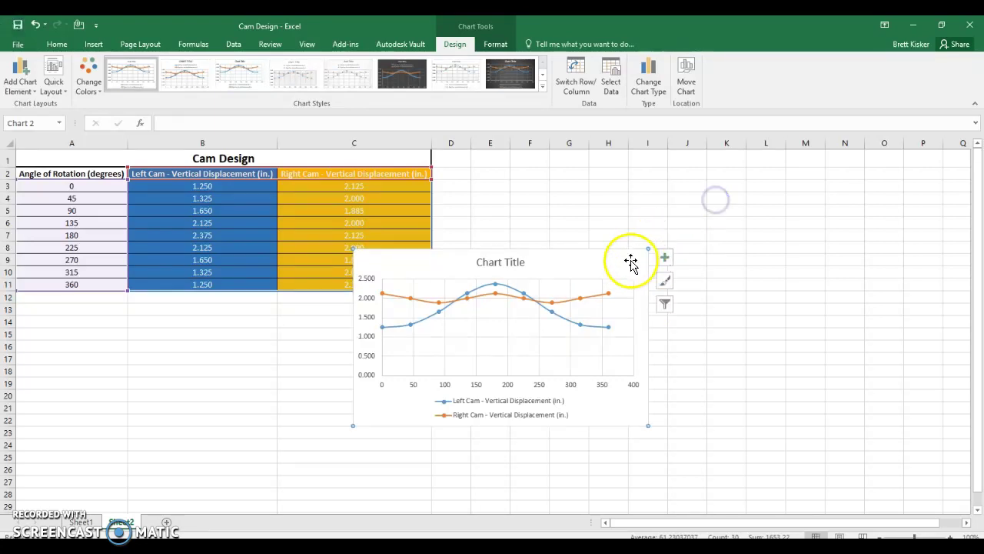
click(664, 257)
Resize the Left/Right Cam scatter chart larger so it covers more of the sheet
drag(648, 250, 760, 182)
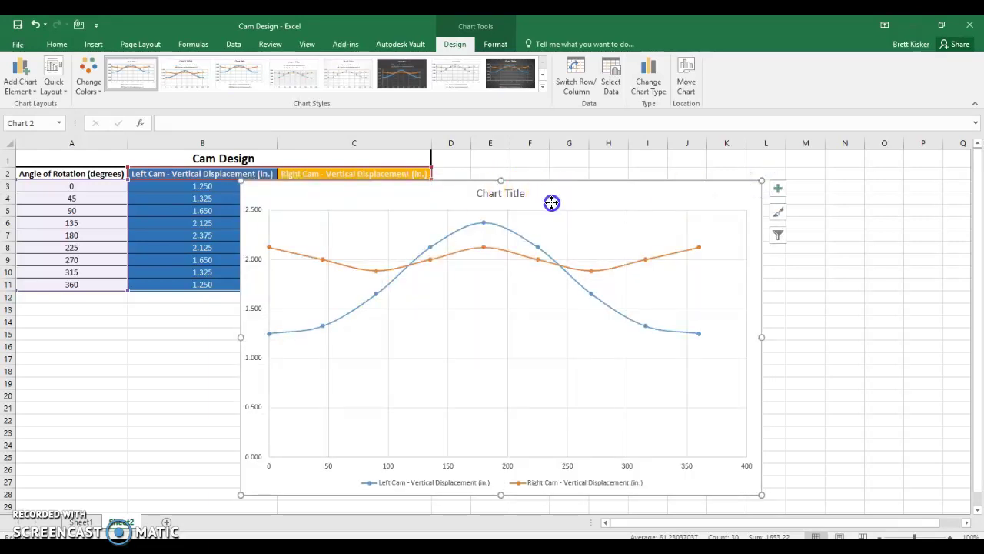
drag(552, 202, 554, 203)
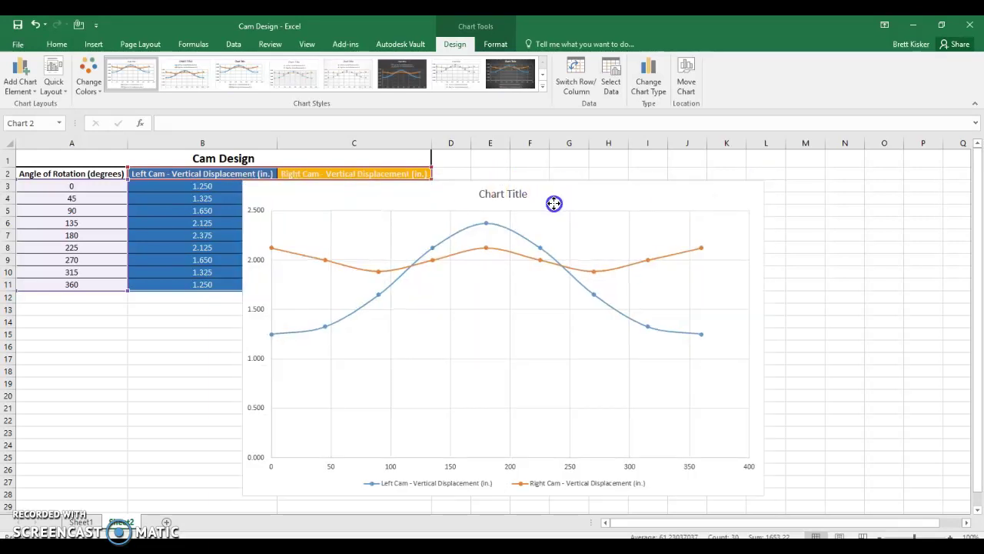
click(307, 218)
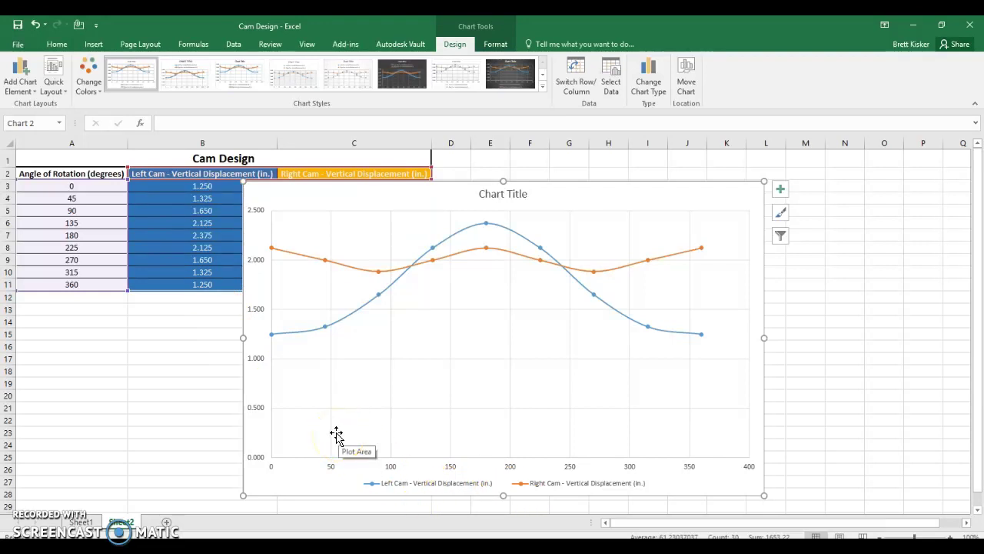
Title the chart 'Vertical Displacement vs. Angle of Rotation'
double_click(484, 195)
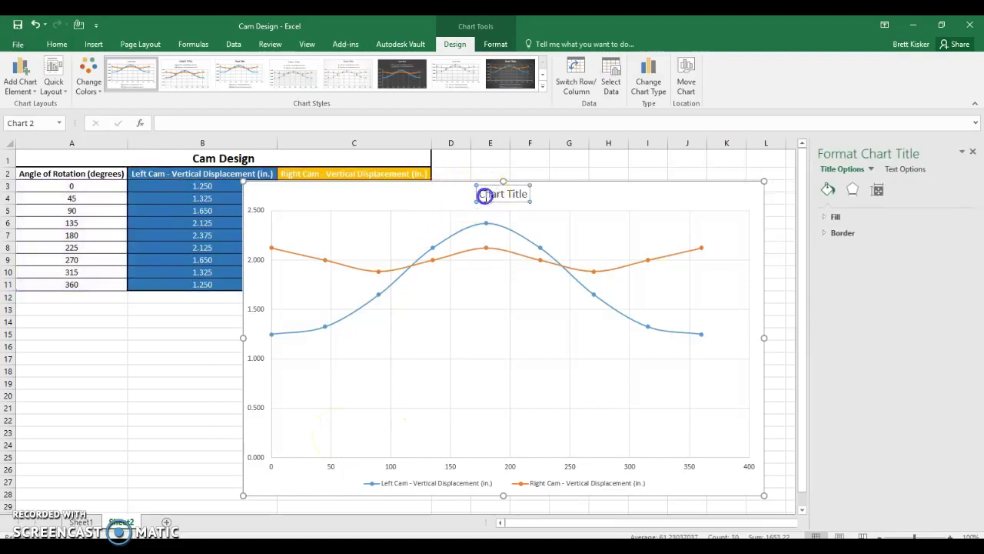
triple_click(485, 196)
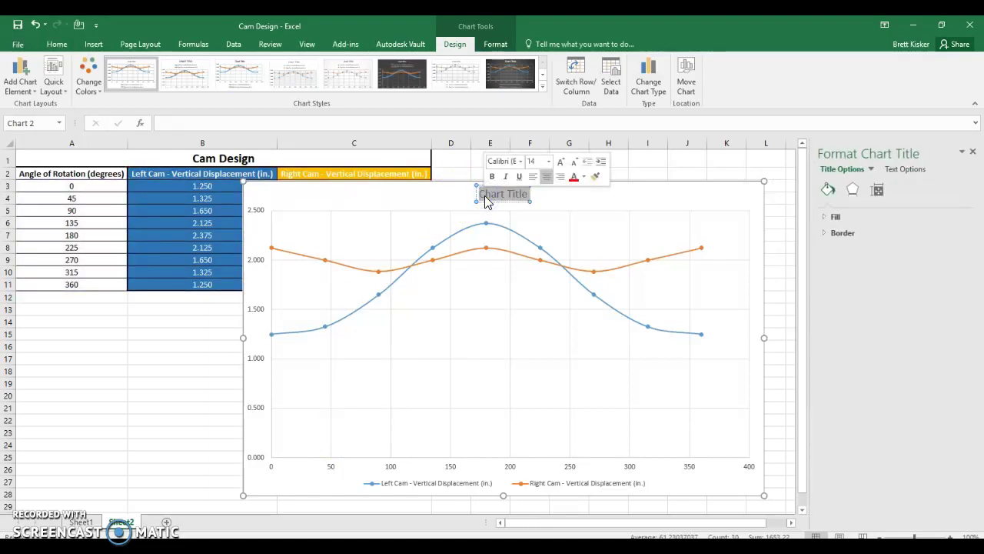
text(Verti)
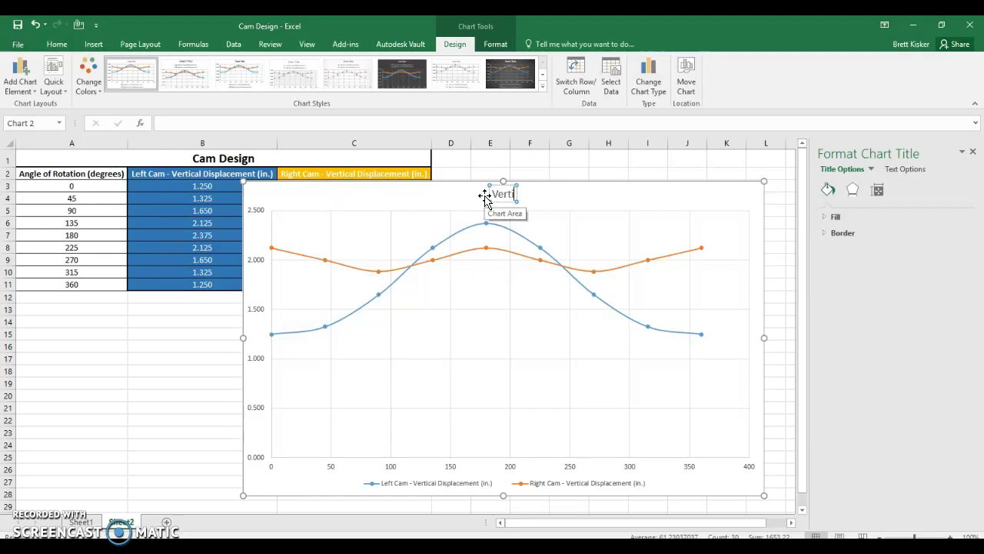
text(cal Displacement)
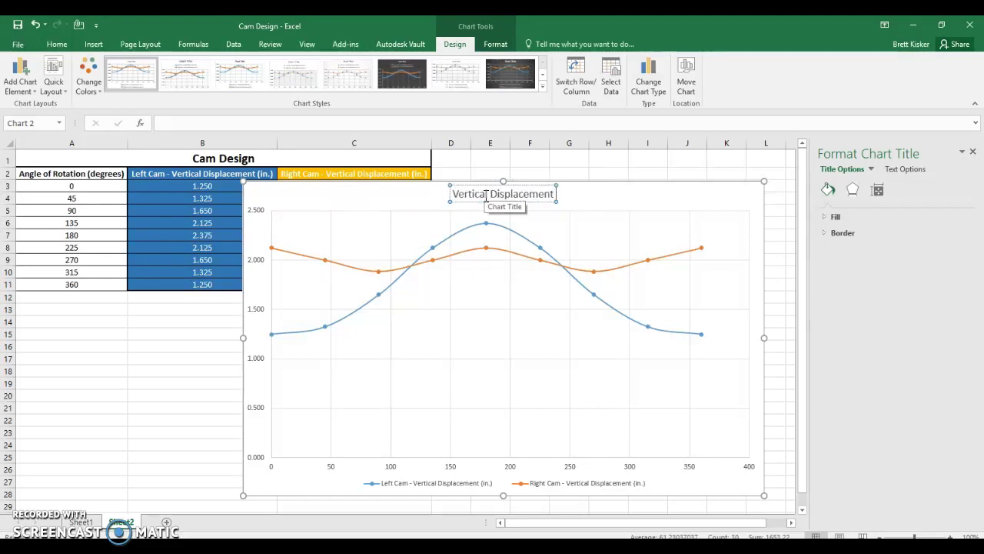
text( vs. Angle)
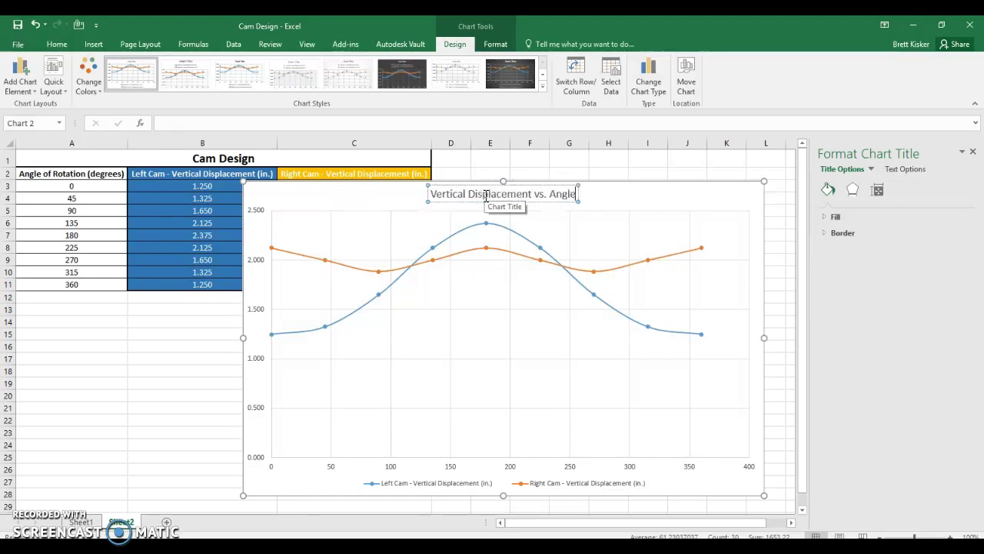
text( of Rotation)
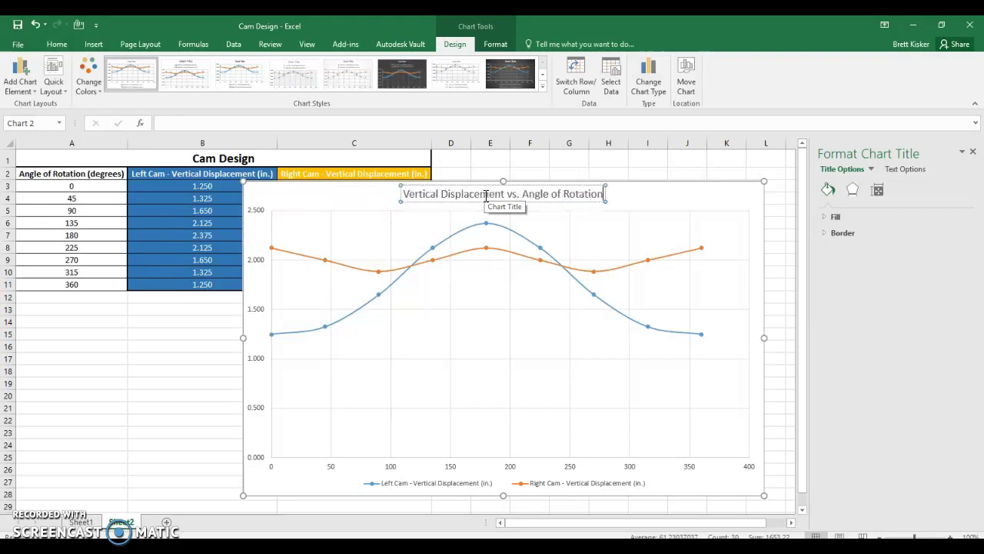
click(367, 192)
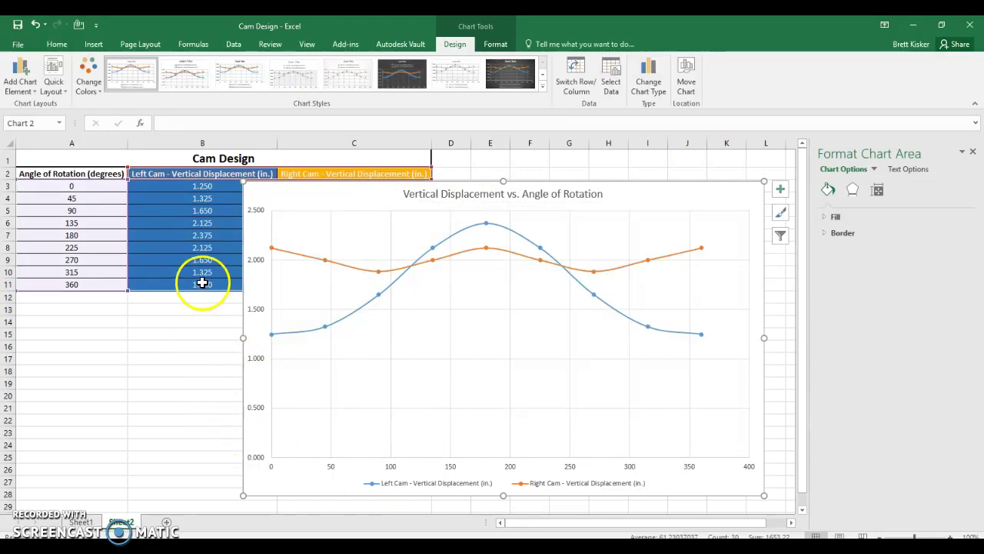
Move the chart slightly right to sit over columns C–L beside the table
drag(263, 197, 312, 185)
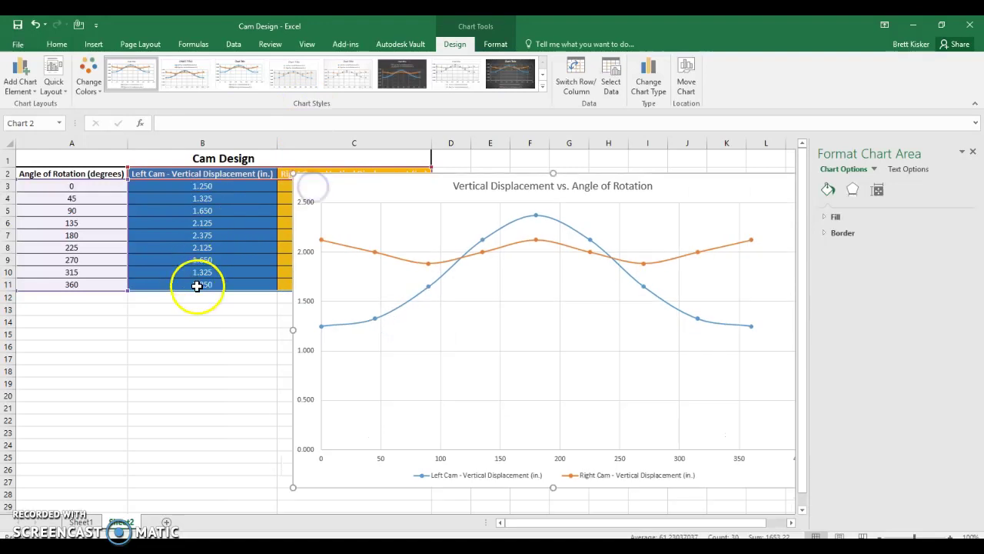
click(196, 285)
click(211, 234)
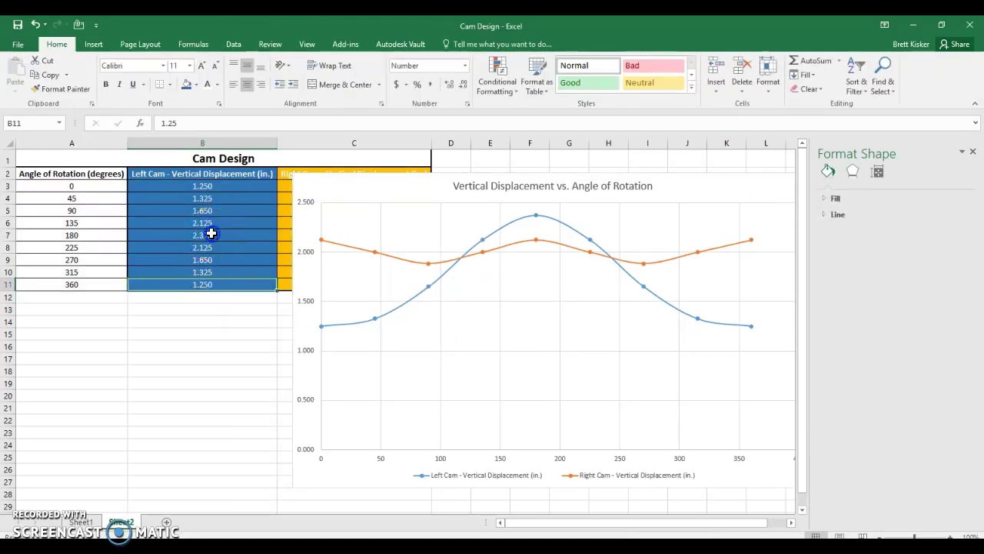
Set the vertical axis minimum to 1.25, maximum to 2.375 and major unit to 0.125
click(306, 306)
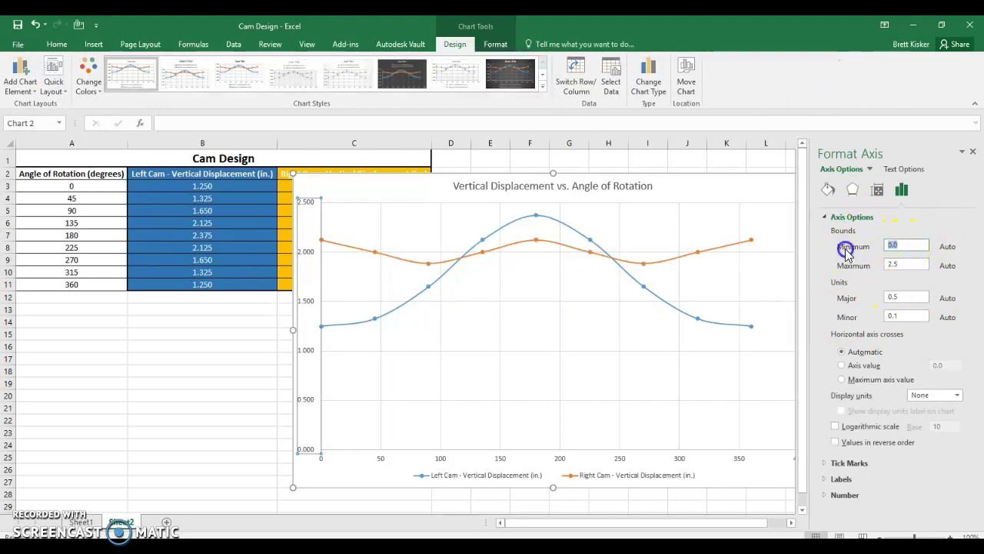
text(1.25)
key(Return)
click(915, 263)
drag(915, 263, 861, 264)
text(2.375)
key(Return)
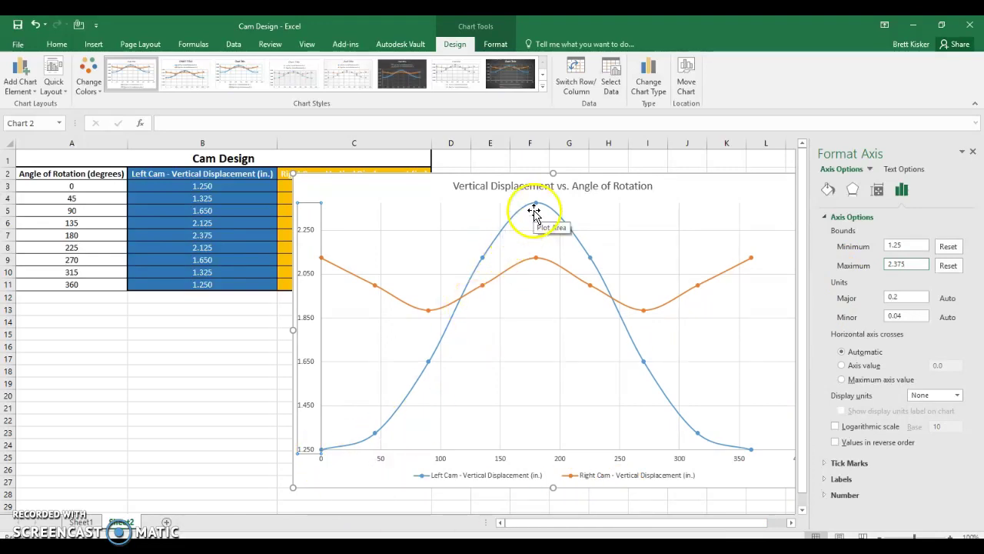
double_click(911, 297)
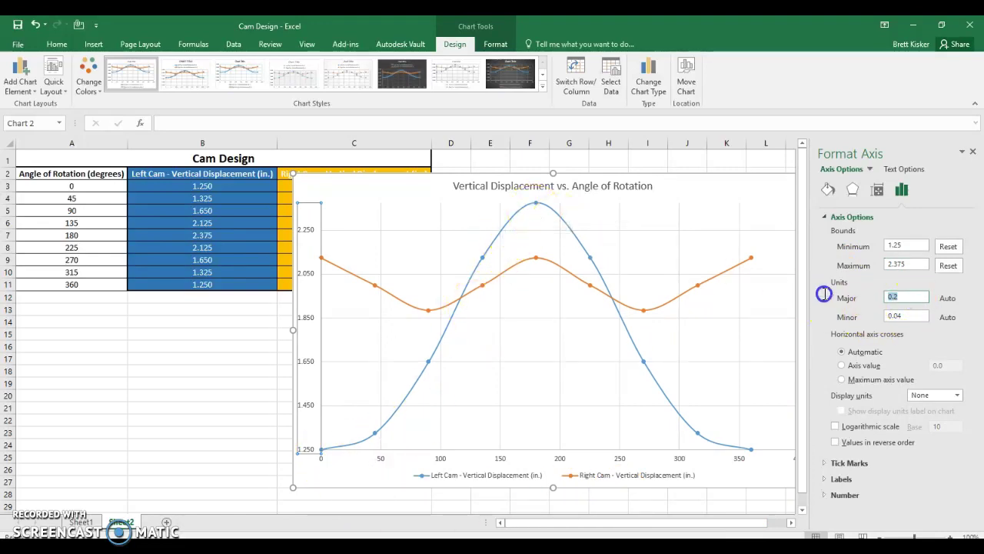
text(.125)
key(Return)
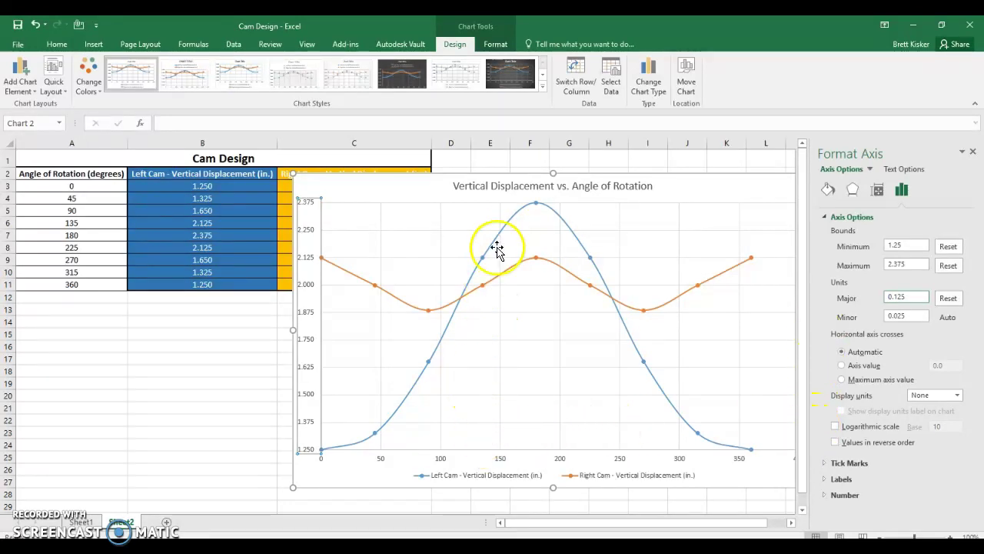
Set the horizontal axis maximum to 360, minimum to 0 and major unit to 45
click(443, 464)
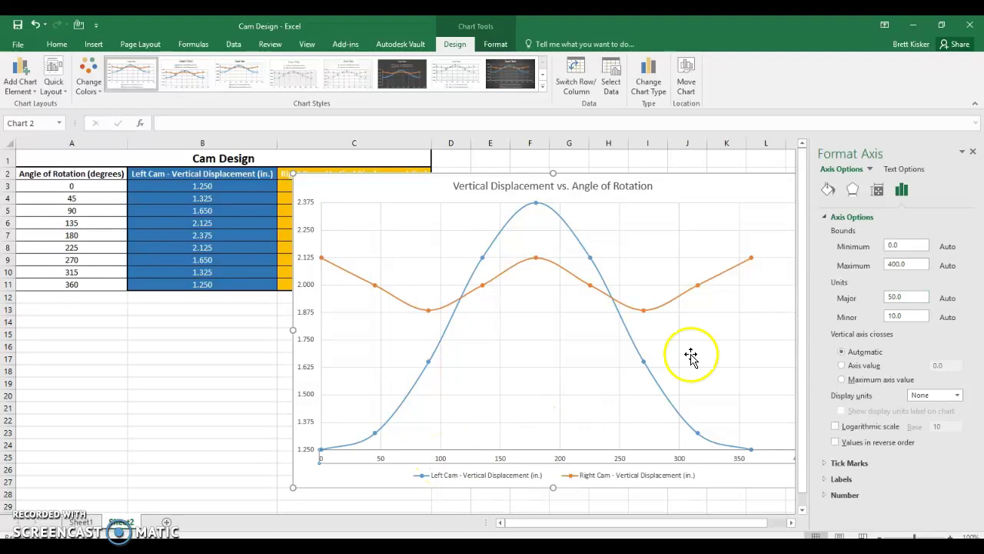
click(907, 265)
drag(907, 265, 826, 265)
text(3)
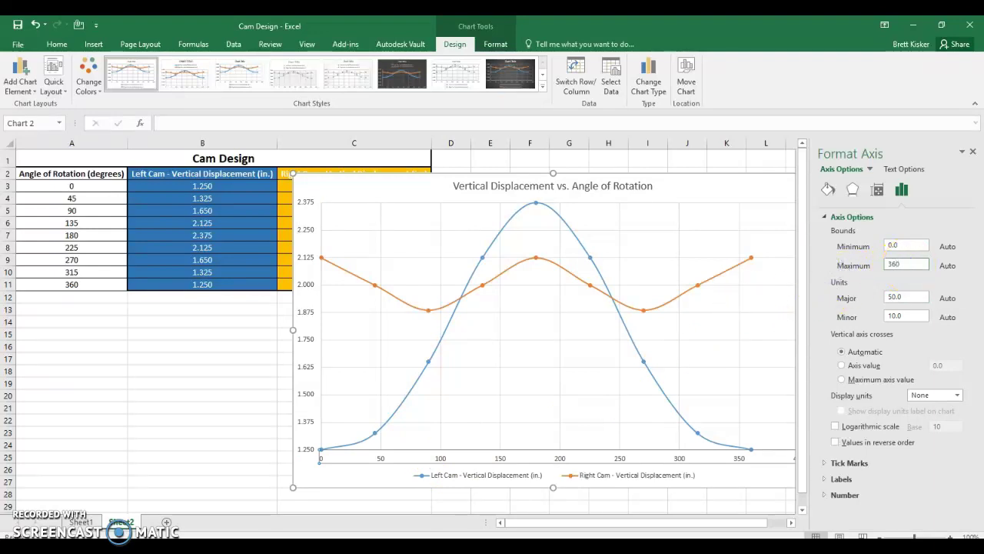
text(60)
key(Return)
drag(909, 244, 855, 240)
text(0)
key(Return)
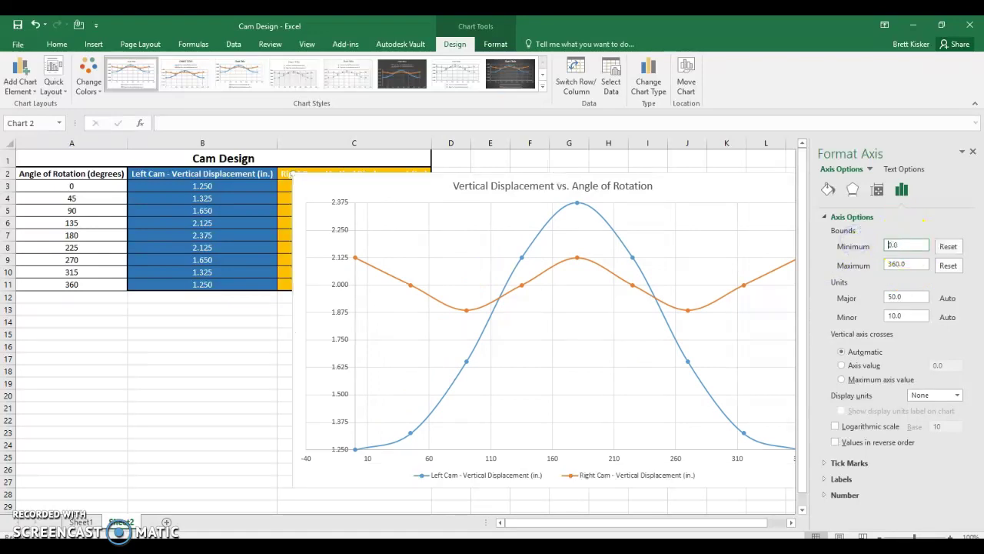
click(907, 298)
drag(910, 298, 863, 298)
text(45)
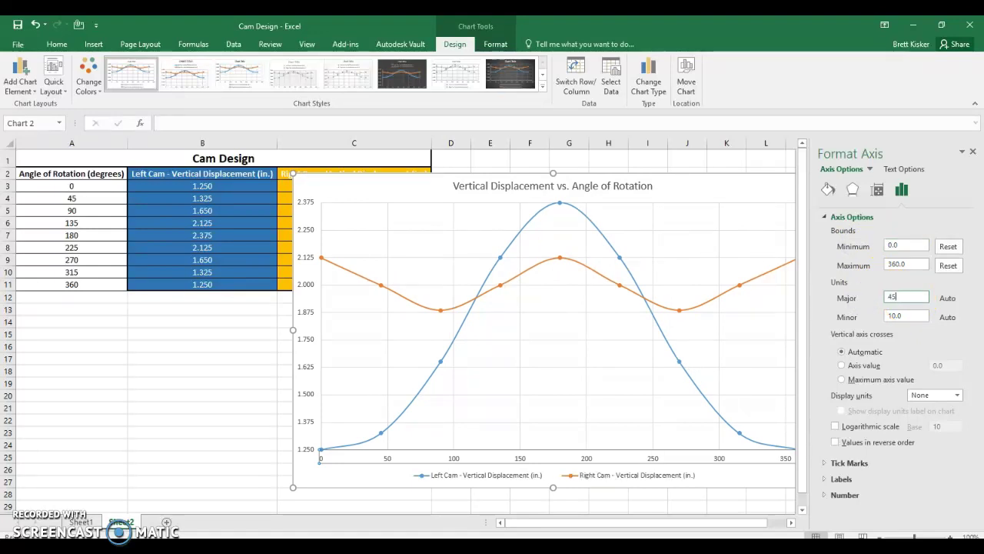
key(Return)
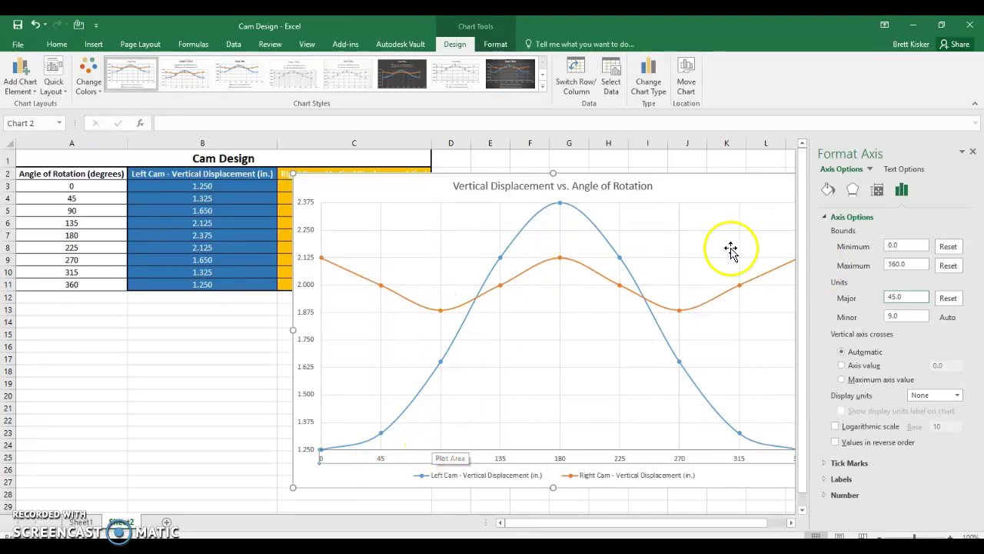
Close the Format Axis pane and deselect the chart
click(972, 151)
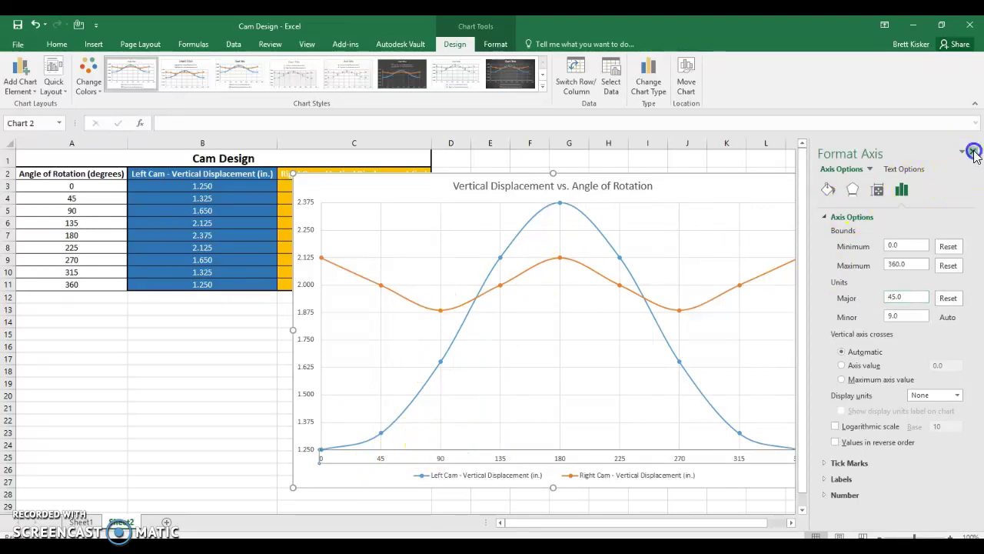
click(891, 281)
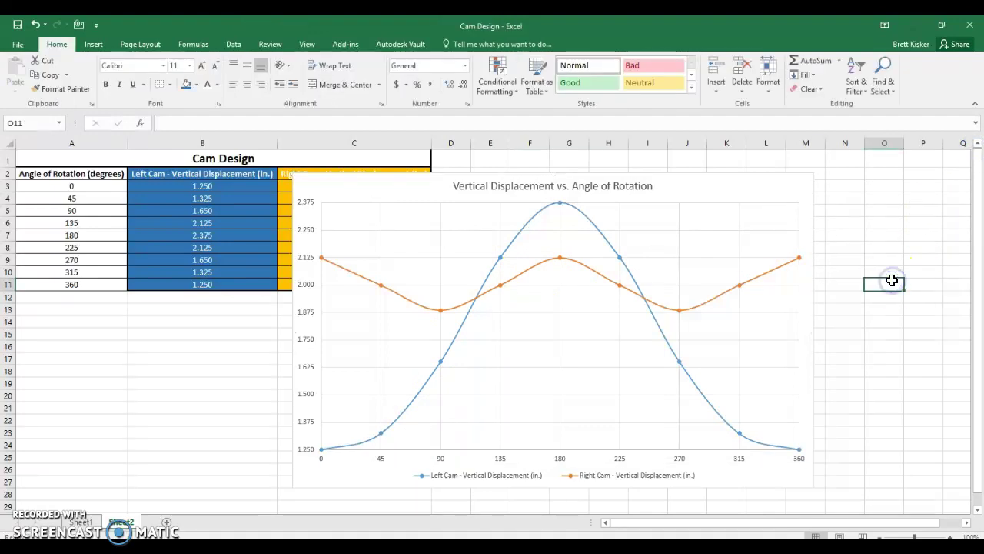